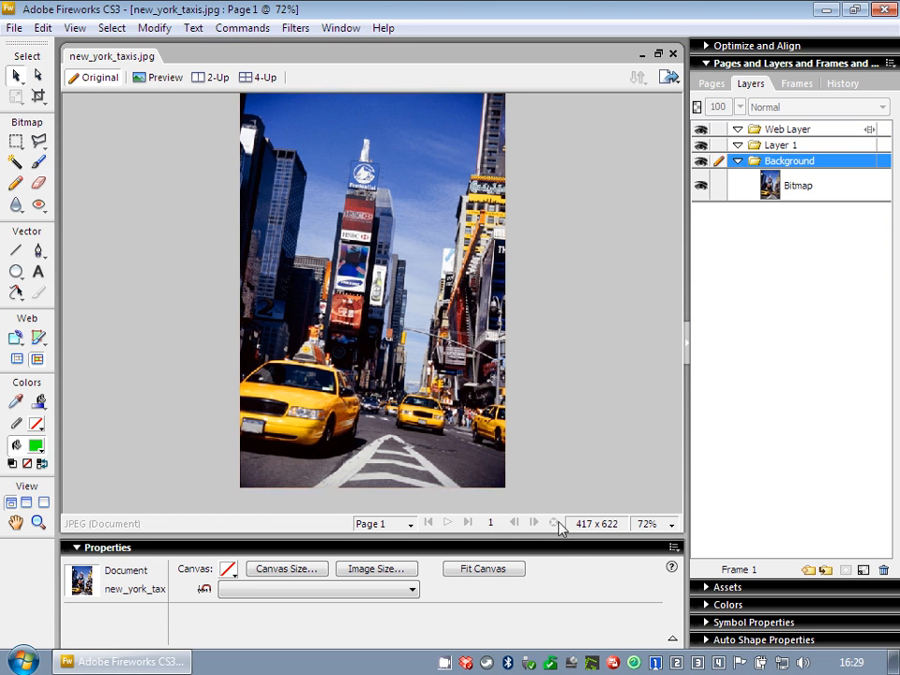
# Outline the large foreground taxi with the Polygon Lasso tool, around its roof sign, body, bumper and front wheel arch
pyautogui.click(75, 29)
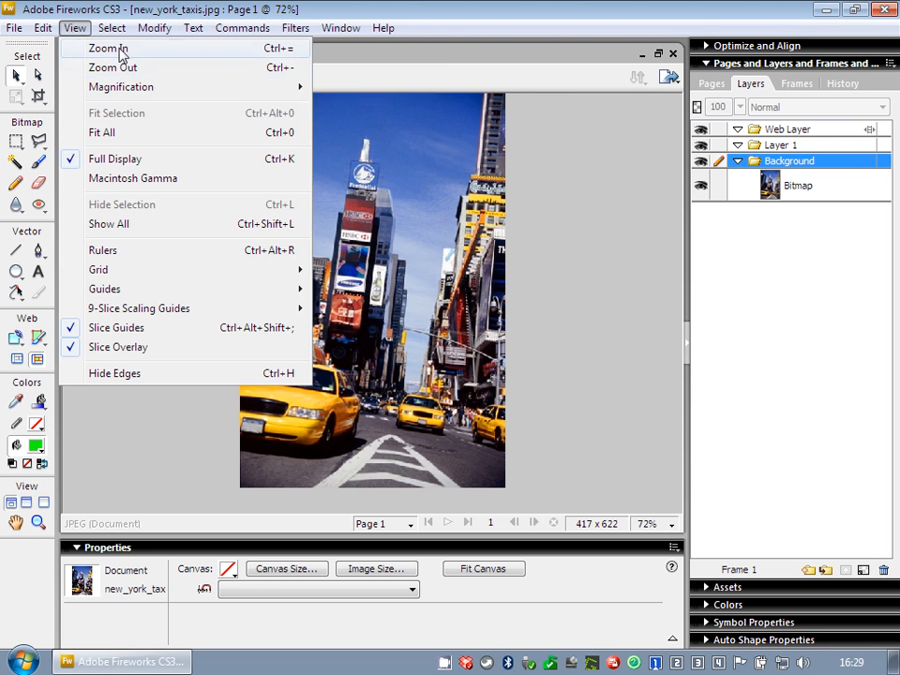
pyautogui.click(120, 48)
pyautogui.click(75, 29)
pyautogui.click(103, 48)
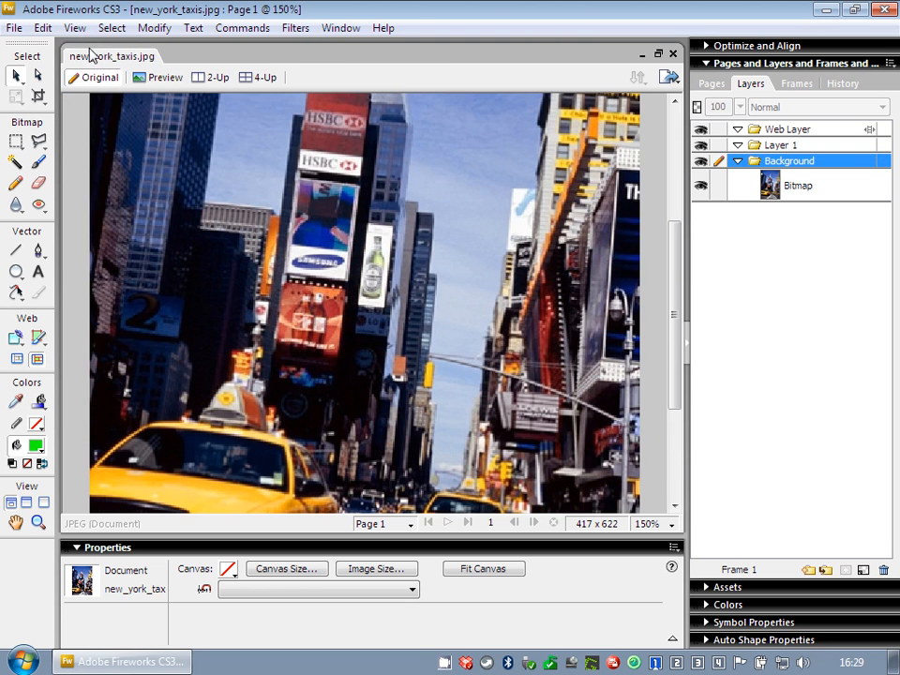
pyautogui.scroll(-3, 364, 439)
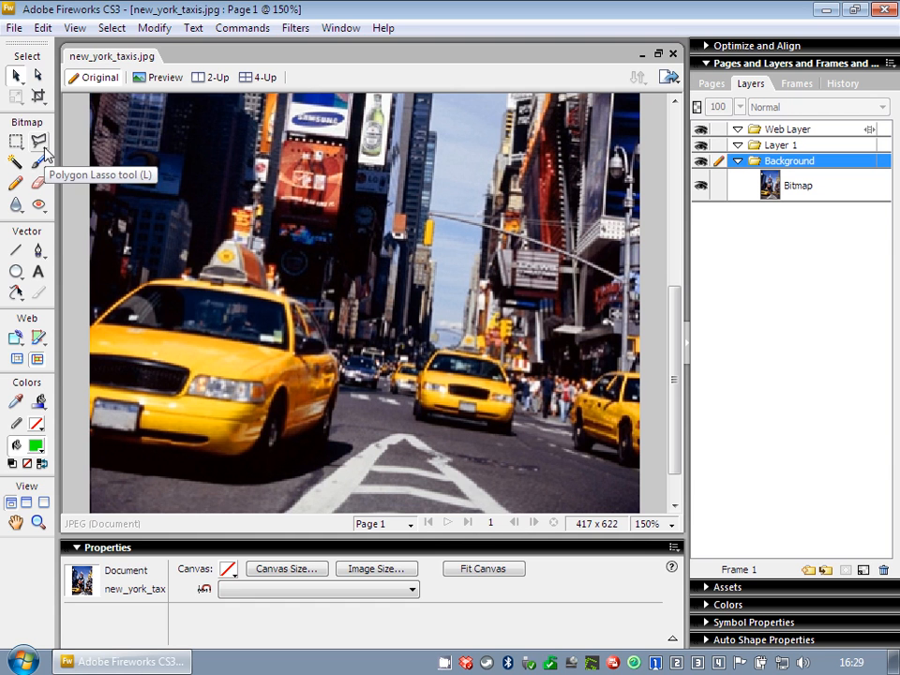
pyautogui.moveTo(45, 154)
pyautogui.mouseDown()
pyautogui.moveTo(75, 157)
pyautogui.moveTo(41, 149)
pyautogui.mouseUp()
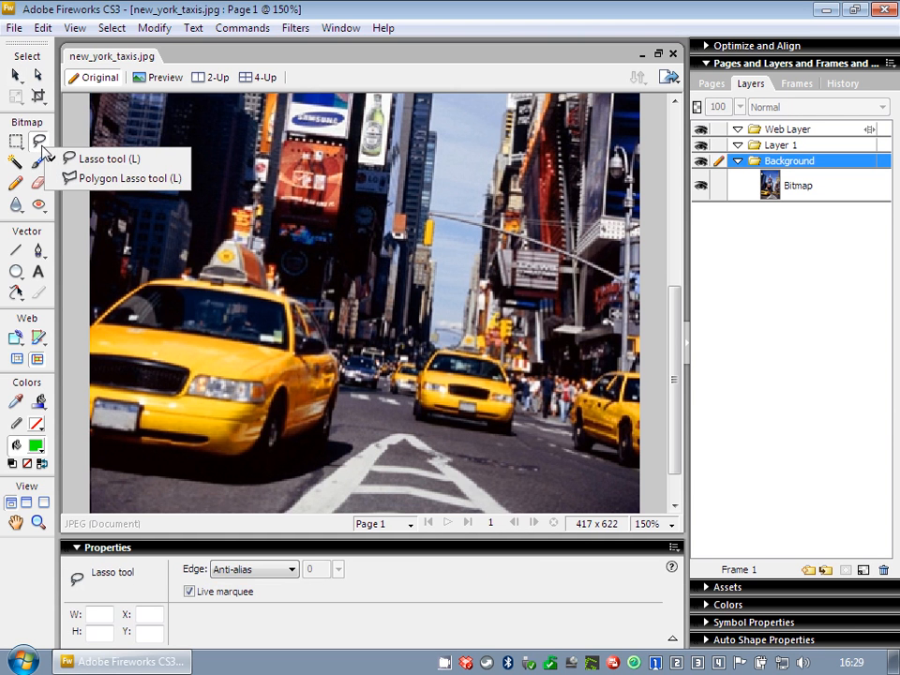
pyautogui.moveTo(41, 149); pyautogui.dragTo(99, 191)
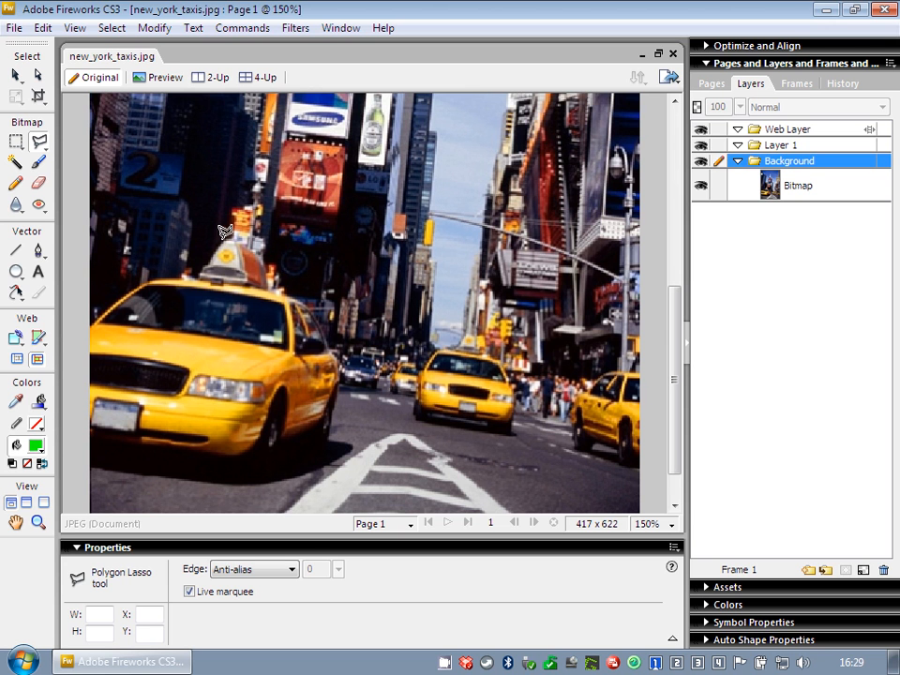
pyautogui.hotkey('ctrl', 'a')
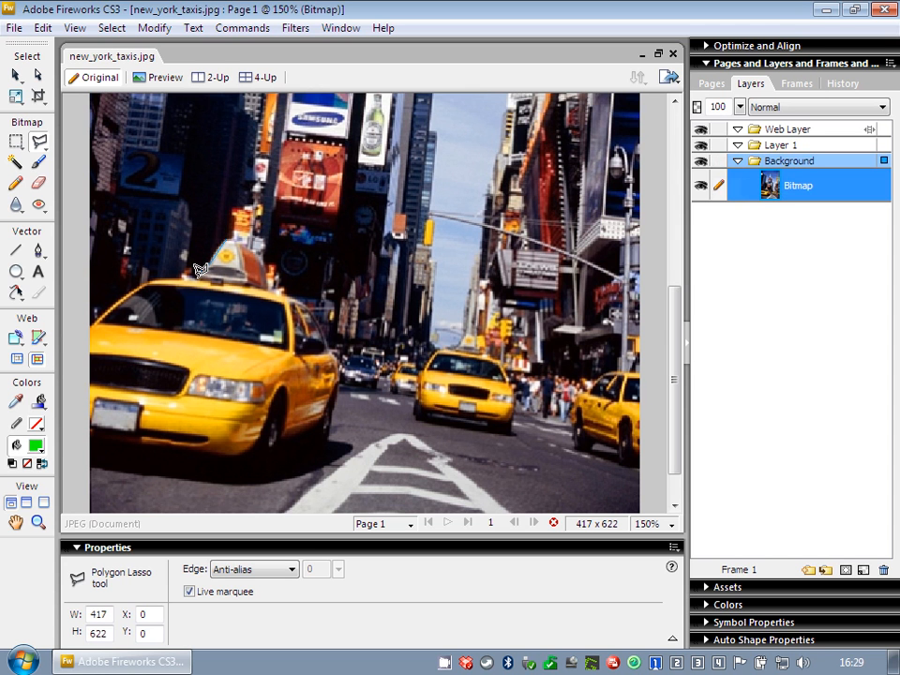
pyautogui.click(196, 272)
pyautogui.click(93, 317)
pyautogui.click(91, 437)
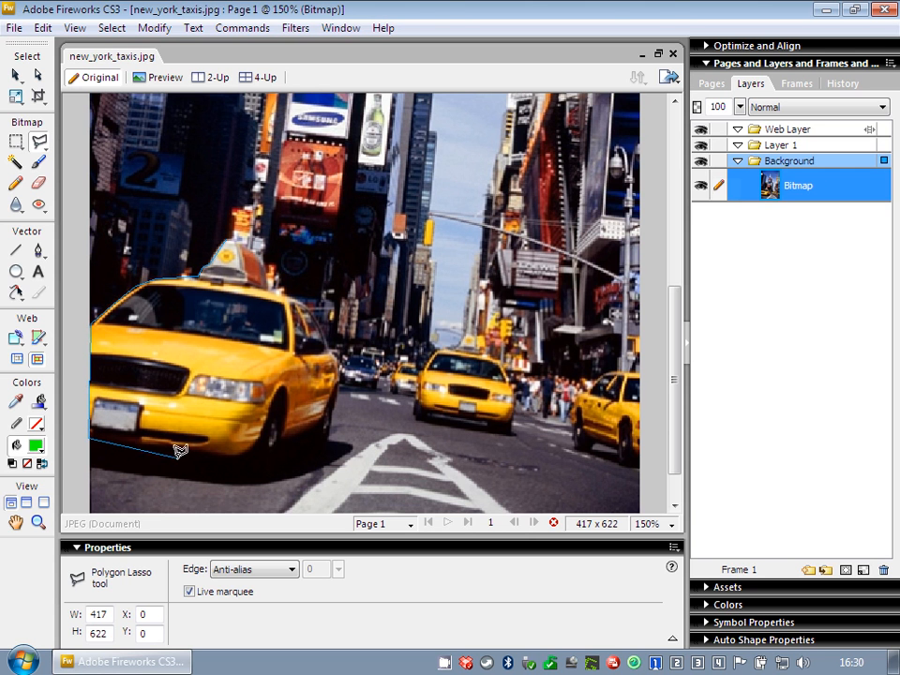
pyautogui.click(238, 454)
pyautogui.click(283, 388)
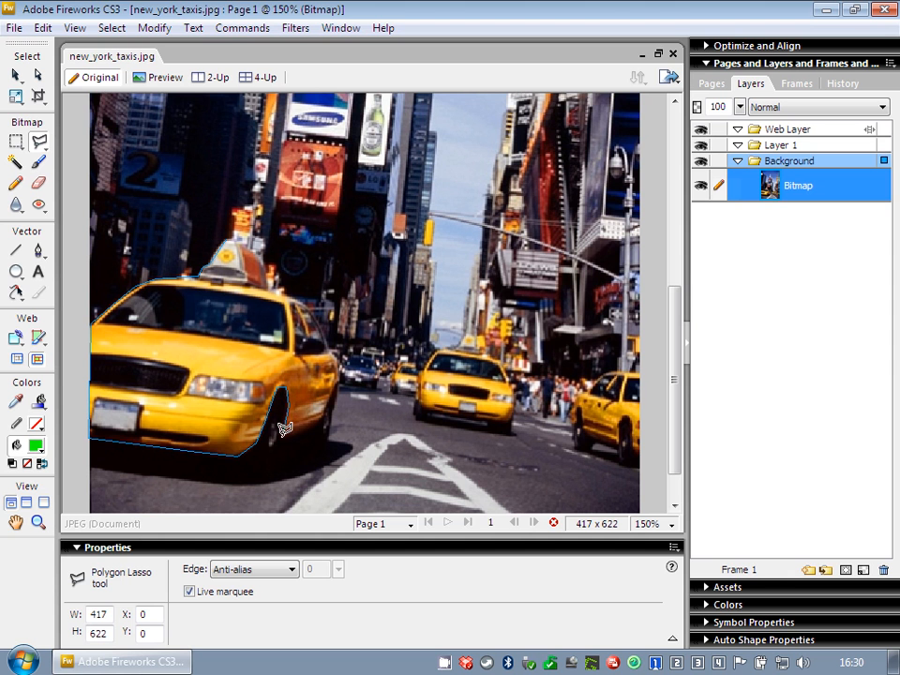
pyautogui.click(285, 432)
pyautogui.click(325, 423)
pyautogui.click(339, 380)
pyautogui.doubleClick(226, 238)
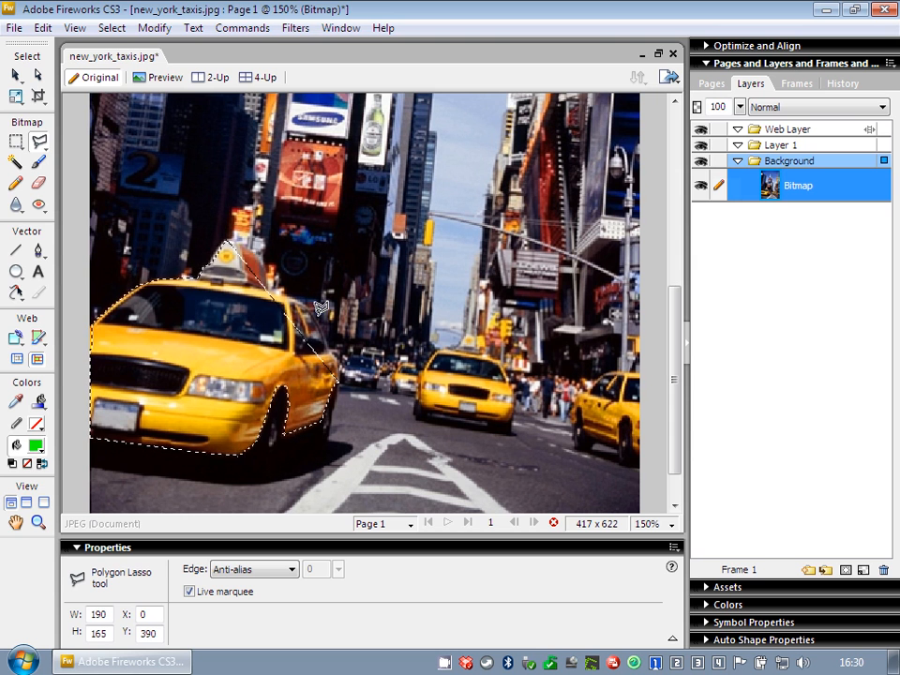
# Add the large taxi's missing roof sign edge, side windows and rear to the lasso selection
pyautogui.doubleClick(295, 320)
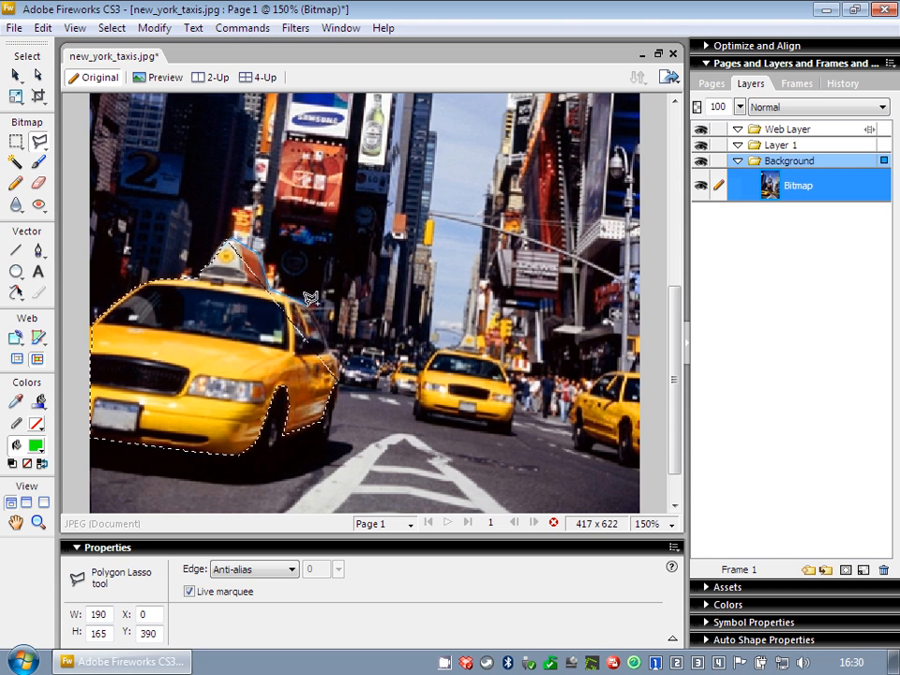
pyautogui.click(325, 324)
pyautogui.click(339, 378)
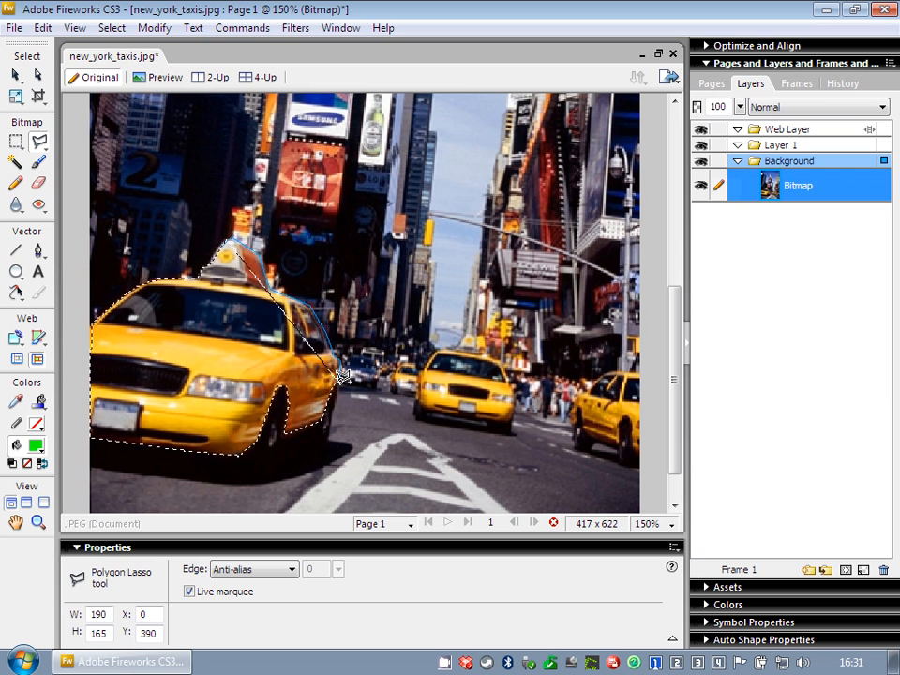
pyautogui.click(256, 349)
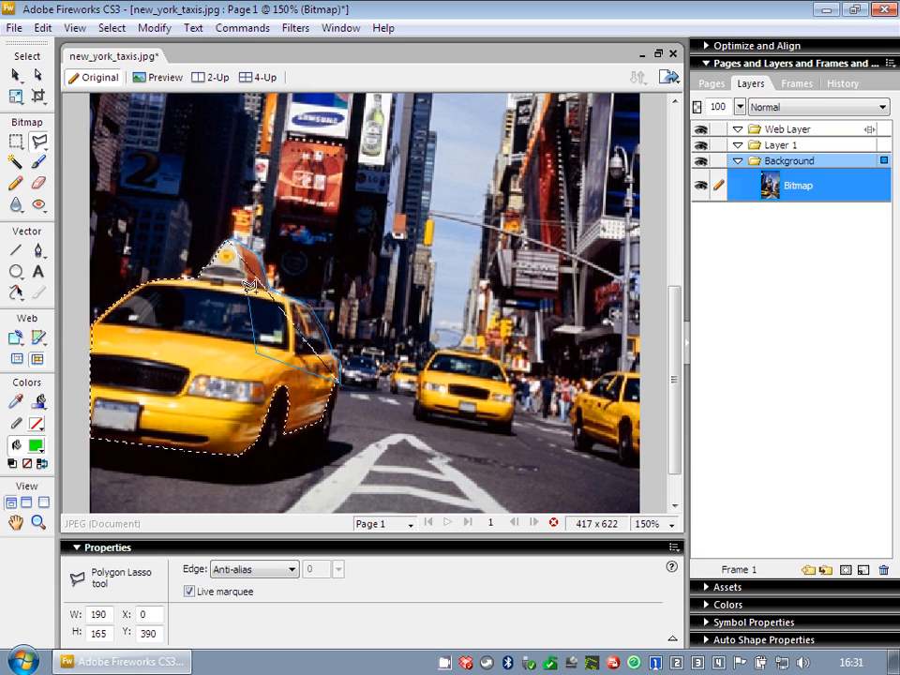
pyautogui.doubleClick(225, 239)
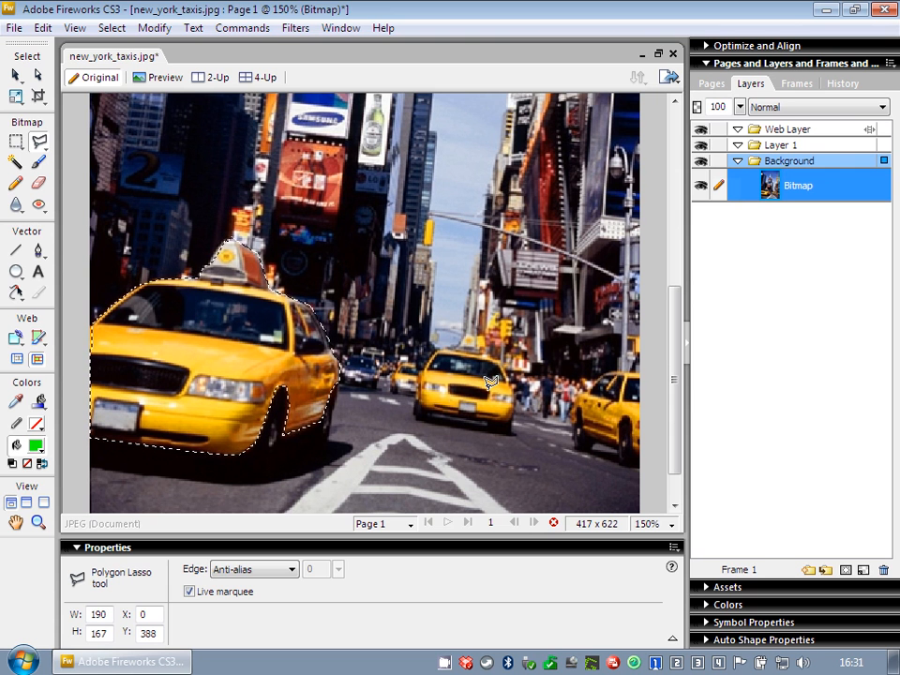
# Add the middle taxi, including its roof sign, and the small taxi beside it to the selection
pyautogui.click(422, 408)
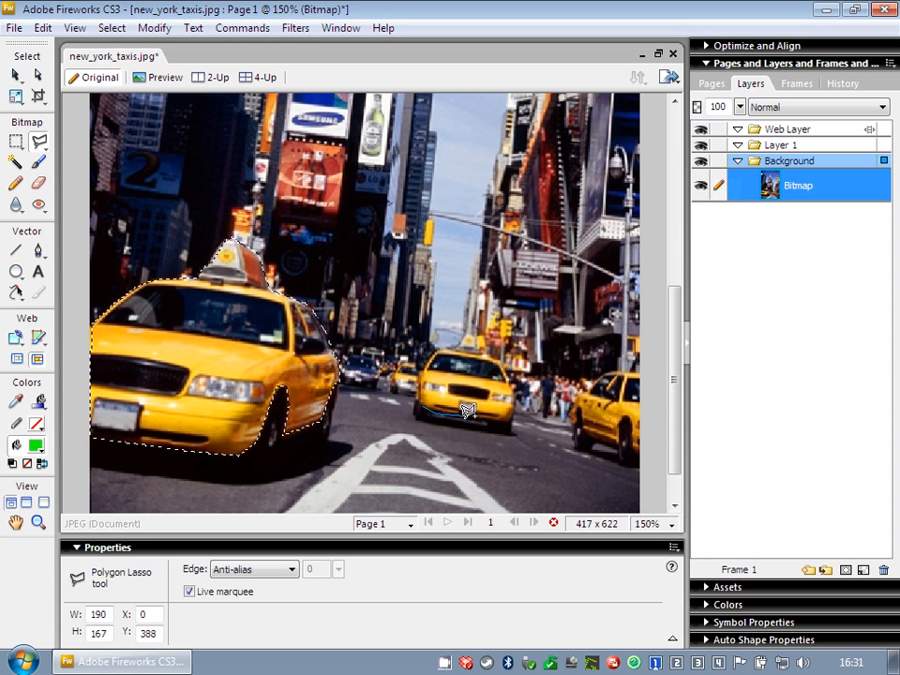
pyautogui.click(493, 421)
pyautogui.click(506, 421)
pyautogui.click(514, 414)
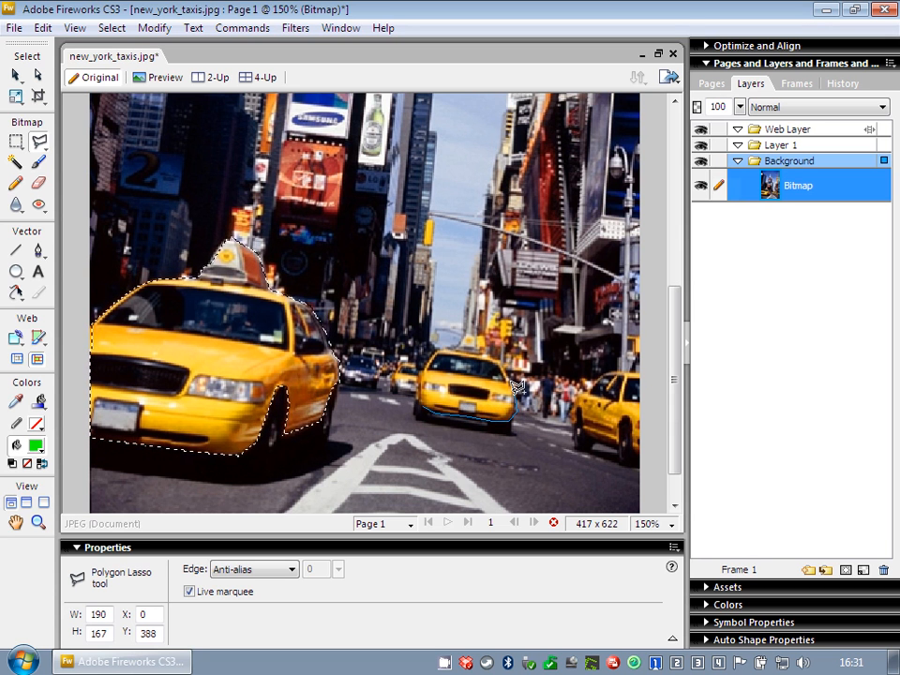
pyautogui.click(465, 325)
pyautogui.click(455, 342)
pyautogui.click(443, 344)
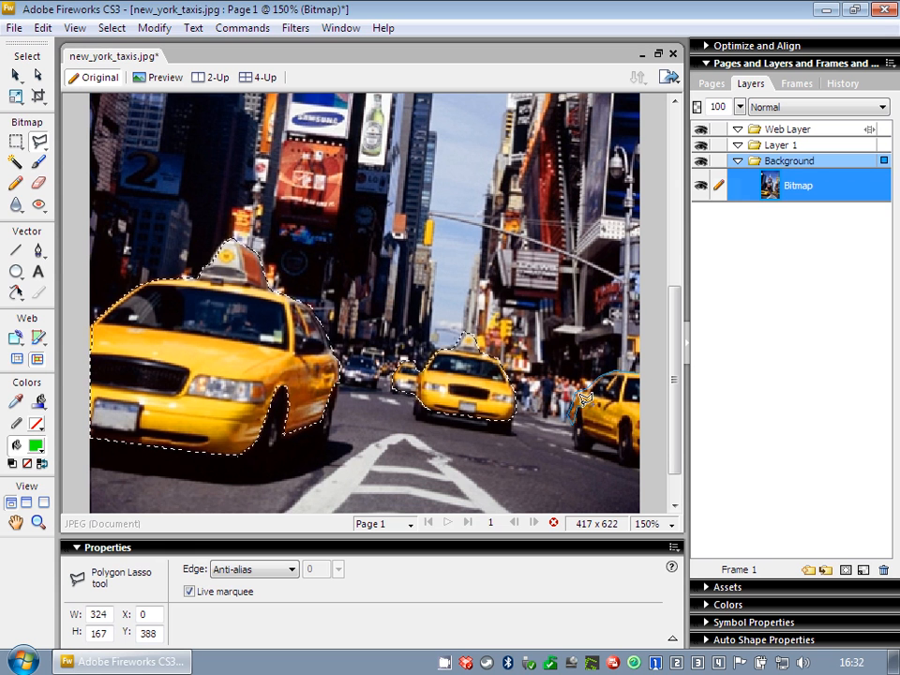
# Add the taxi at the photo's right edge to the selection and subtract the excess road area between its wheels
pyautogui.click(584, 460)
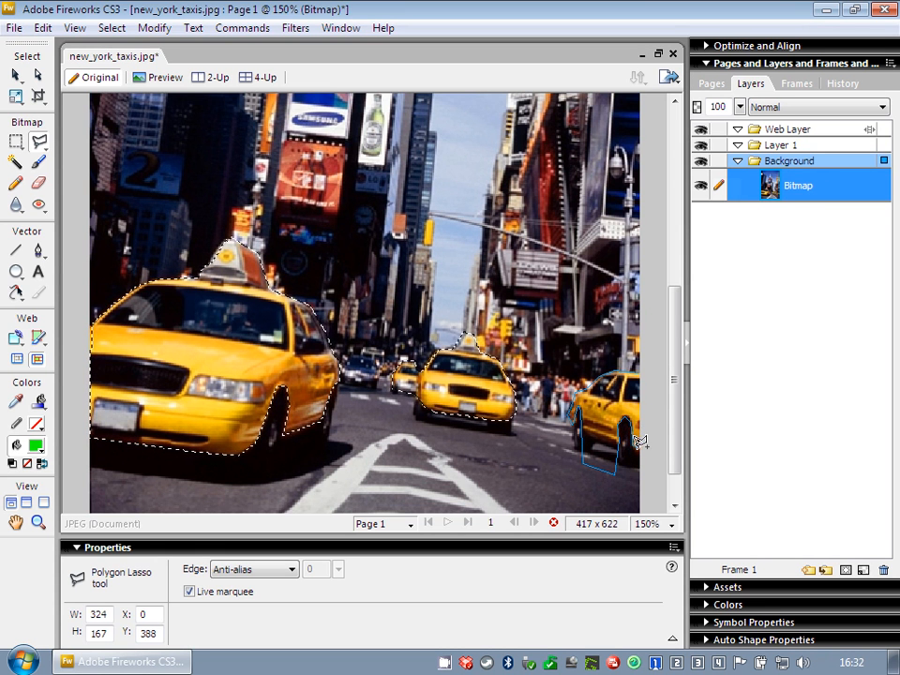
pyautogui.doubleClick(642, 365)
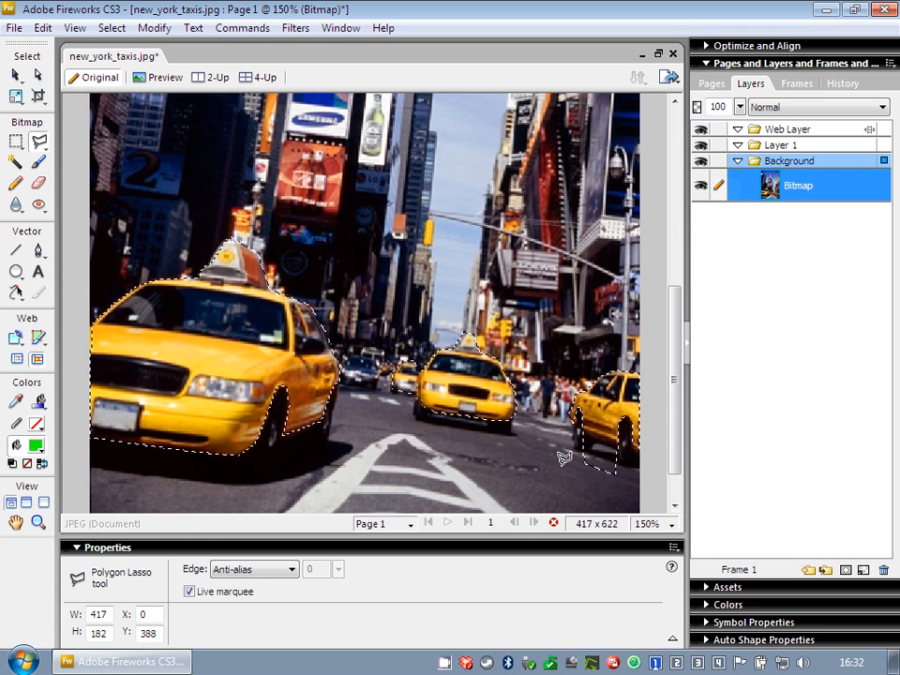
pyautogui.press('alt')
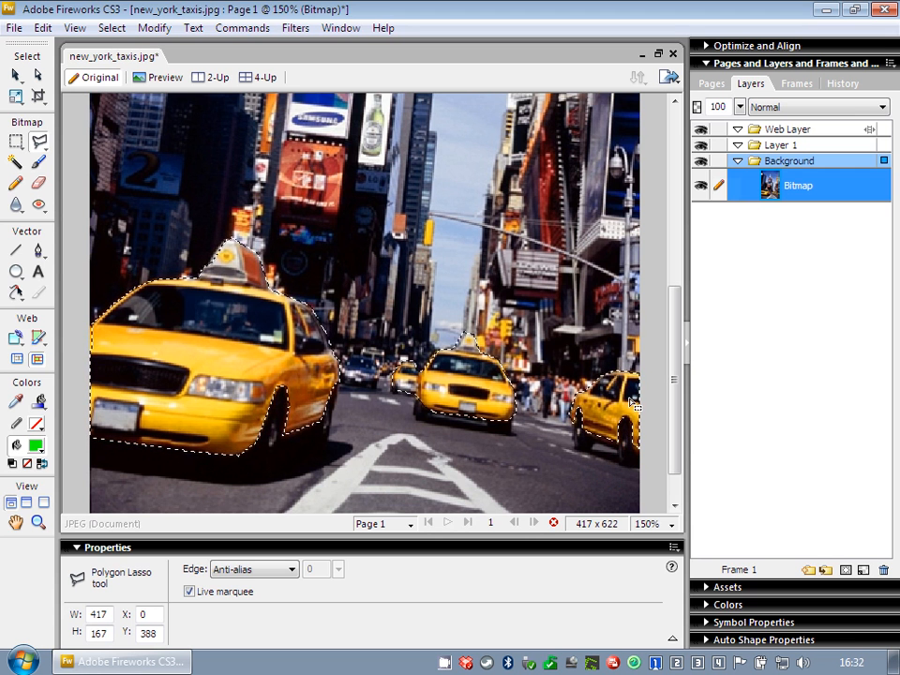
# Add the yellow traffic light to the selection and invert the selection to cover everything around the taxis
pyautogui.click(426, 217)
pyautogui.click(113, 29)
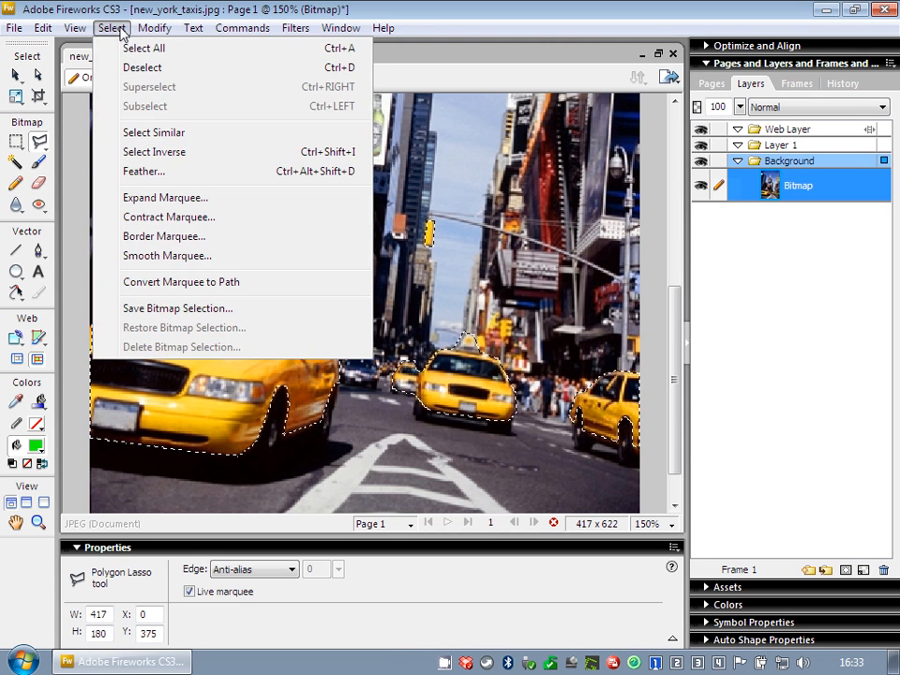
pyautogui.click(183, 154)
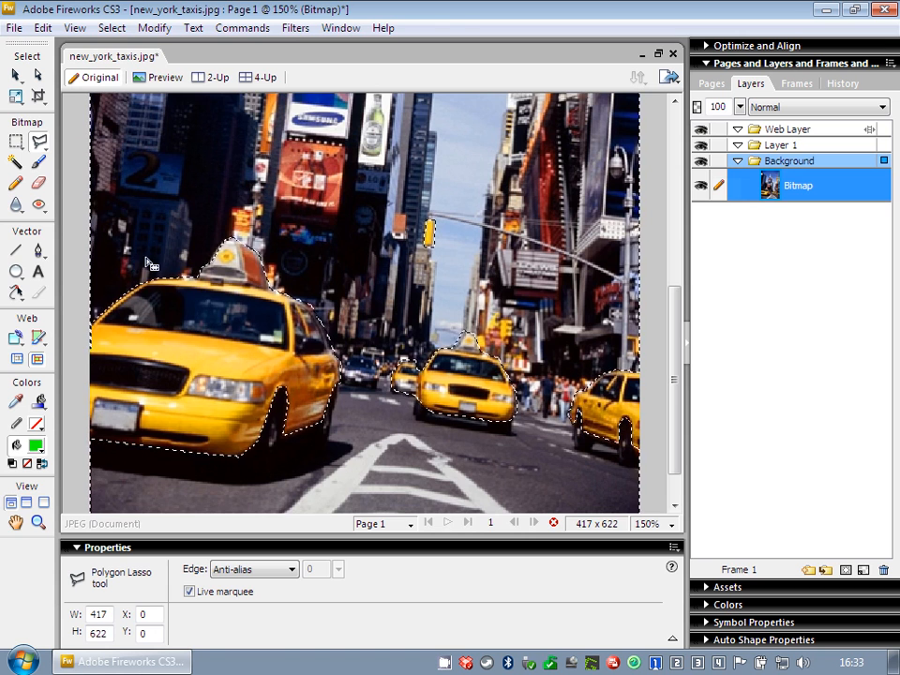
pyautogui.scroll(3, 603, 385)
pyautogui.scroll(3, 603, 385)
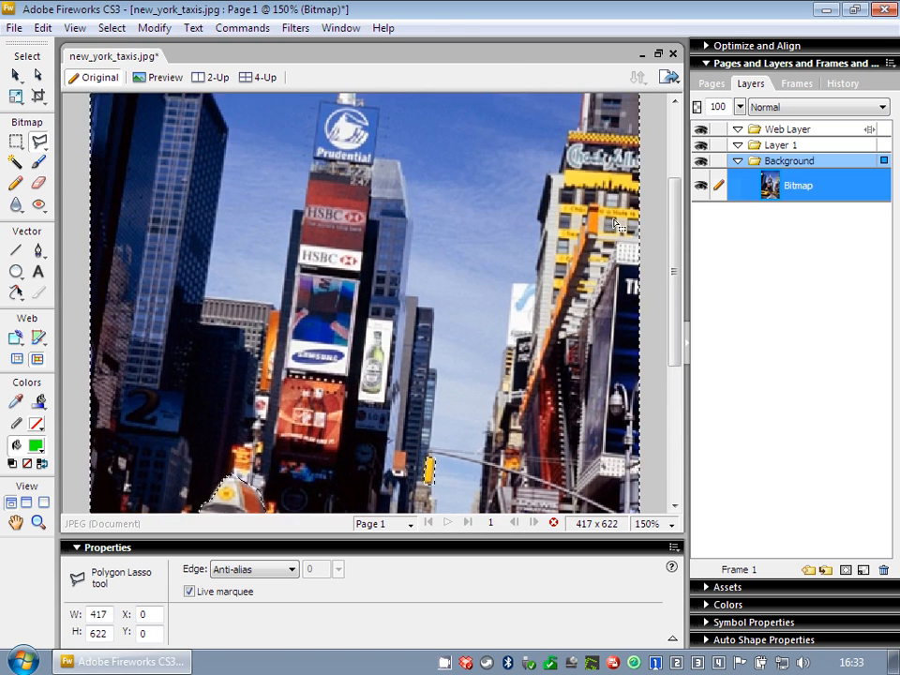
pyautogui.scroll(-6, 254, 172)
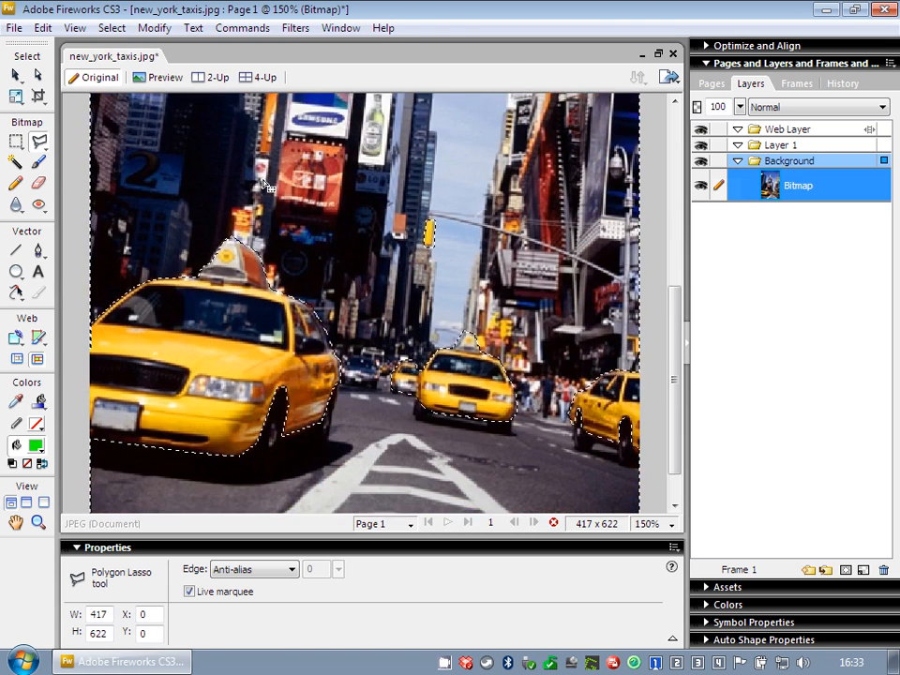
# Desaturate the selected surroundings with a Hue/Saturation adjustment, using hue 1 and saturation -100
pyautogui.click(291, 31)
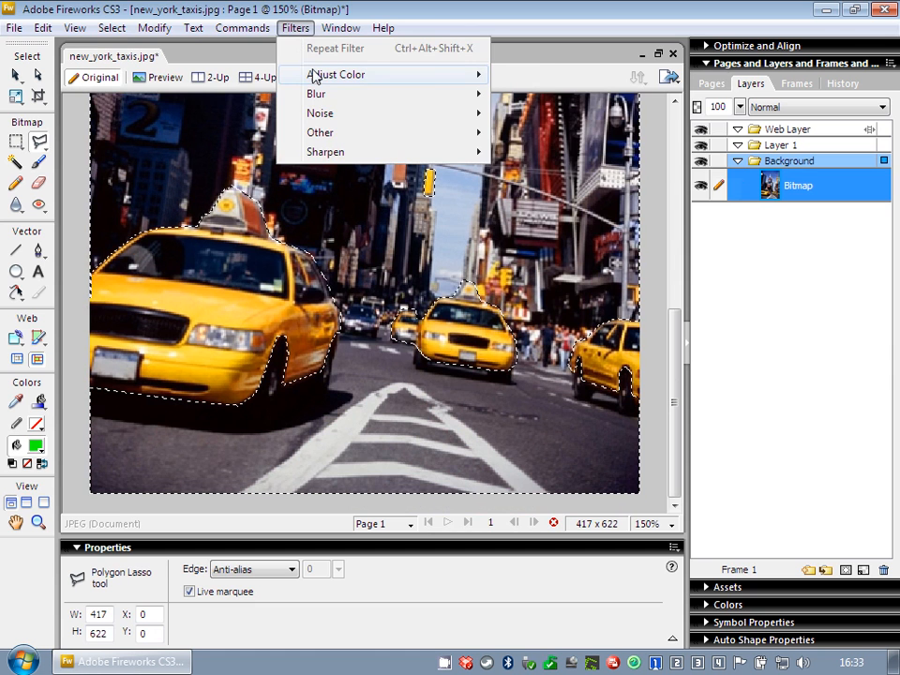
pyautogui.moveTo(310, 74)
pyautogui.click(549, 135)
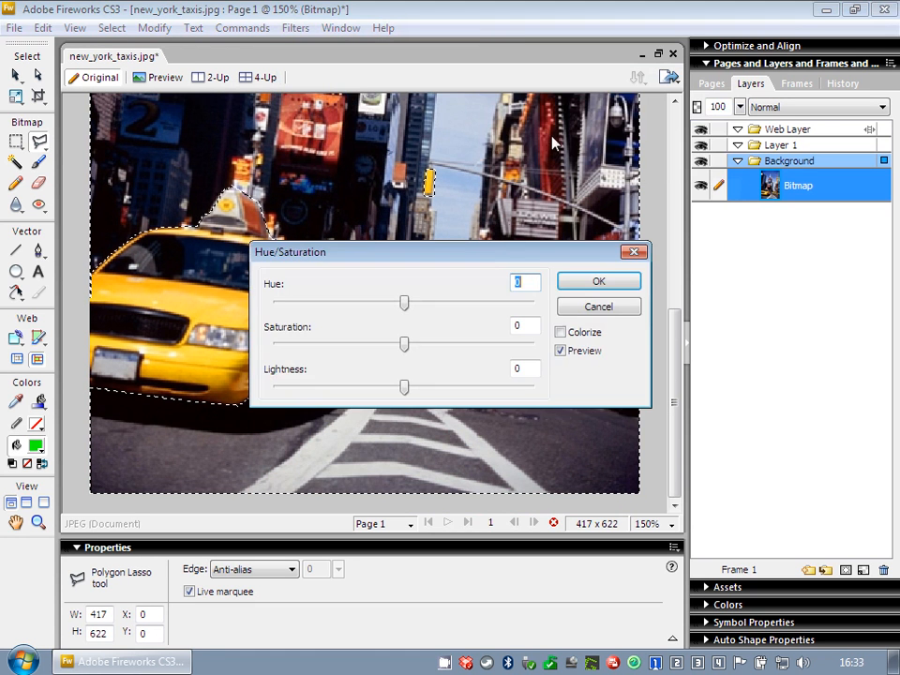
pyautogui.moveTo(496, 247); pyautogui.dragTo(565, 395)
pyautogui.moveTo(474, 451); pyautogui.dragTo(348, 491)
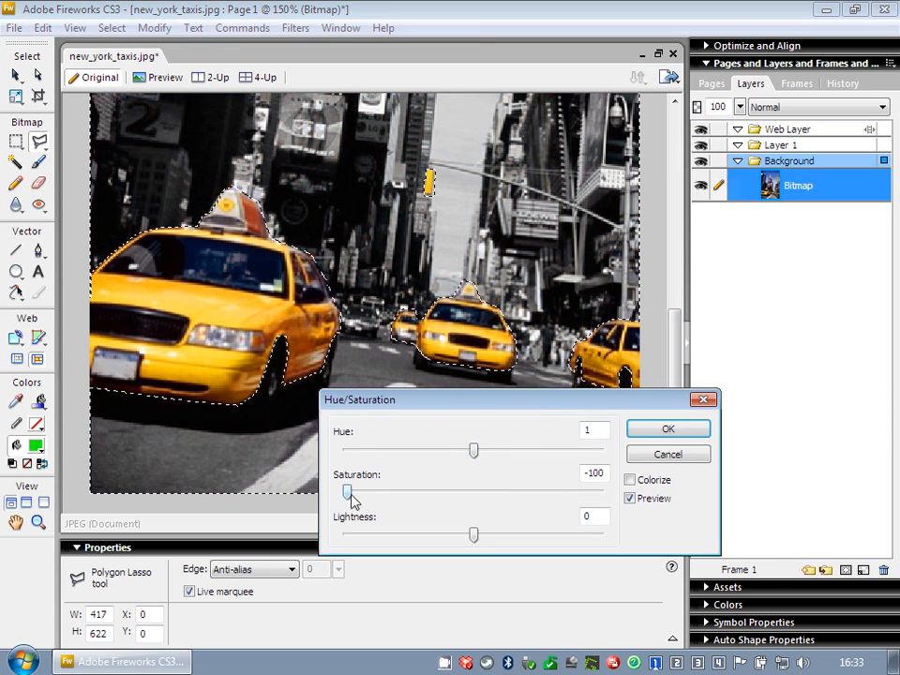
pyautogui.click(671, 439)
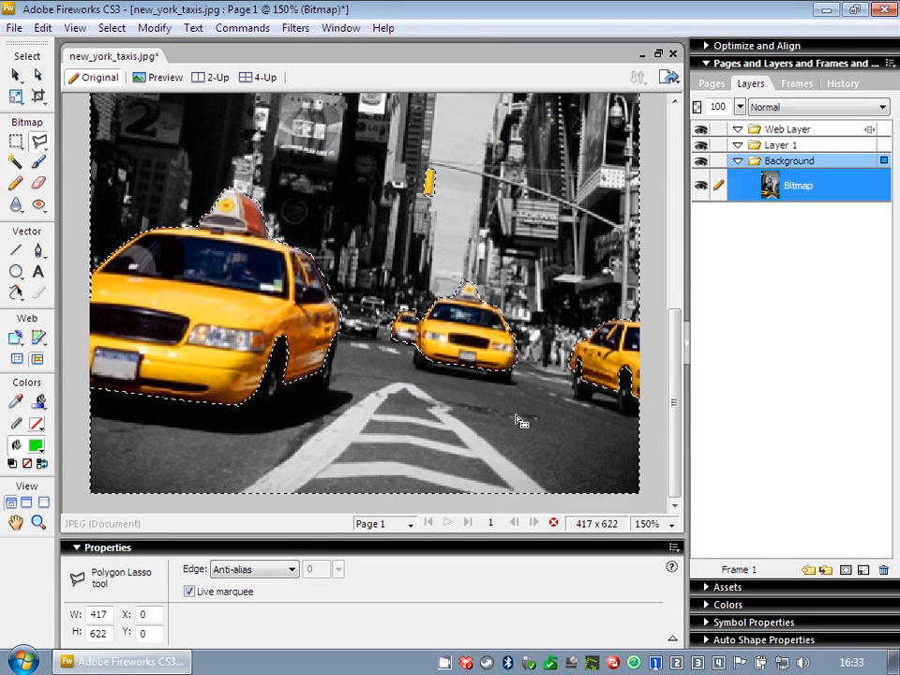
# Deselect the marquee and fit the whole photo in the document view
pyautogui.scroll(1, 519, 419)
pyautogui.scroll(10, 518, 419)
pyautogui.scroll(-10, 466, 370)
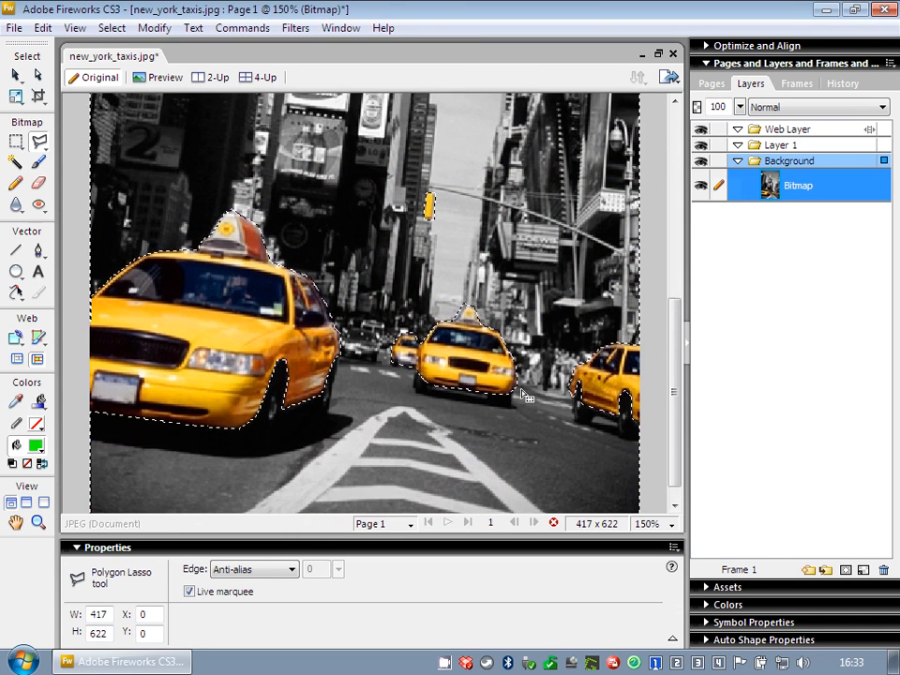
pyautogui.click(114, 28)
pyautogui.click(142, 68)
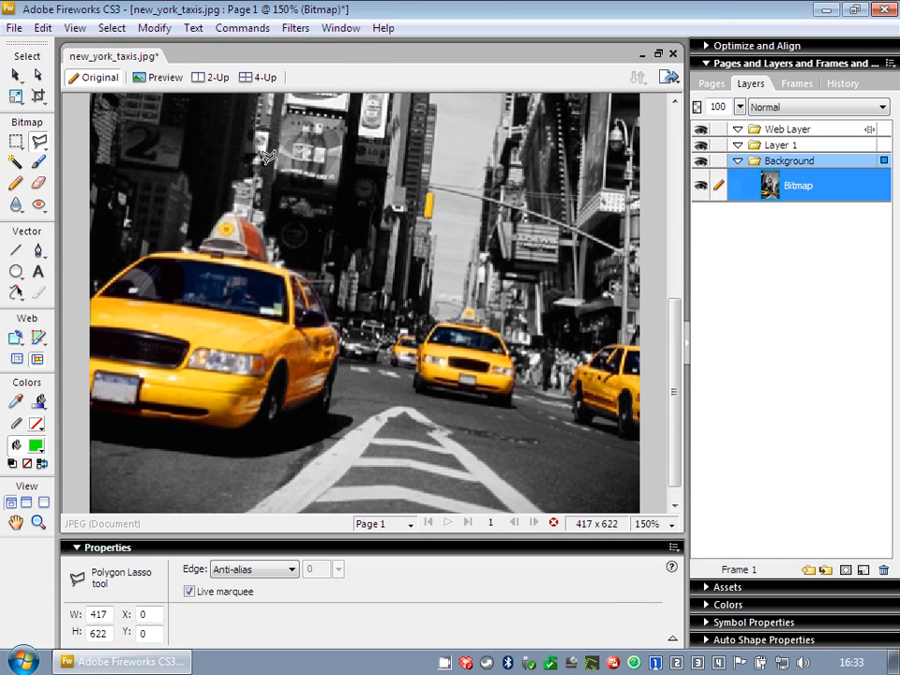
pyautogui.click(112, 28)
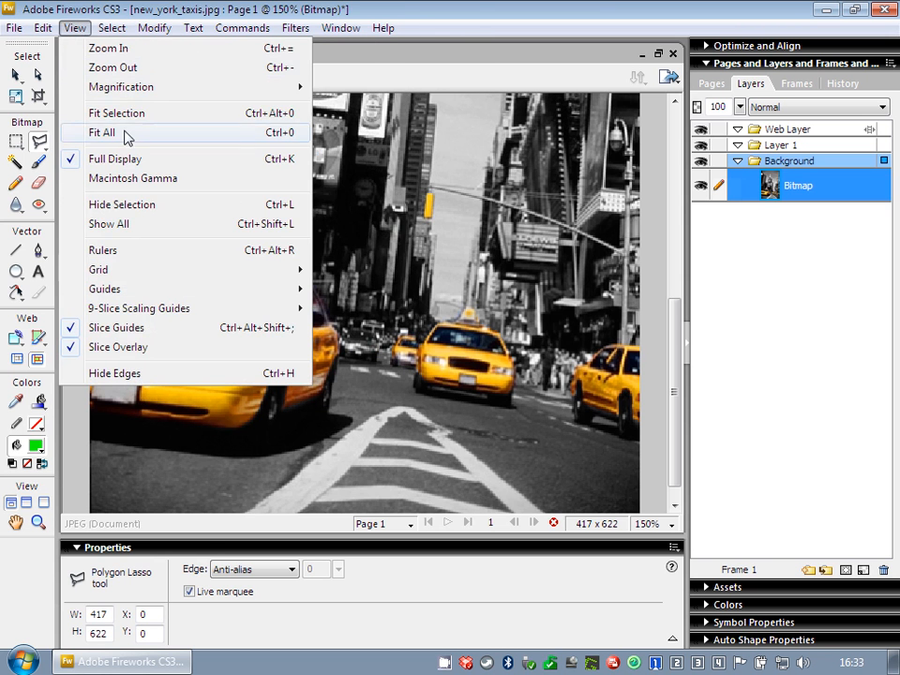
pyautogui.click(125, 135)
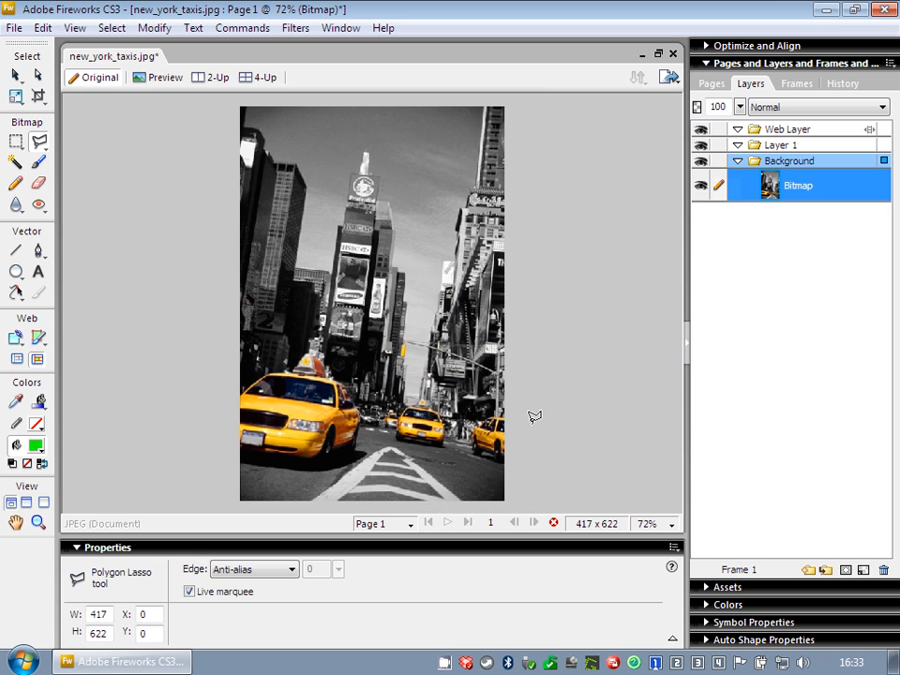
# Save the image as new_york_taxis_popped.jpg in the Multiple Colour Popping folder, in JPEG format
pyautogui.click(14, 28)
pyautogui.click(49, 234)
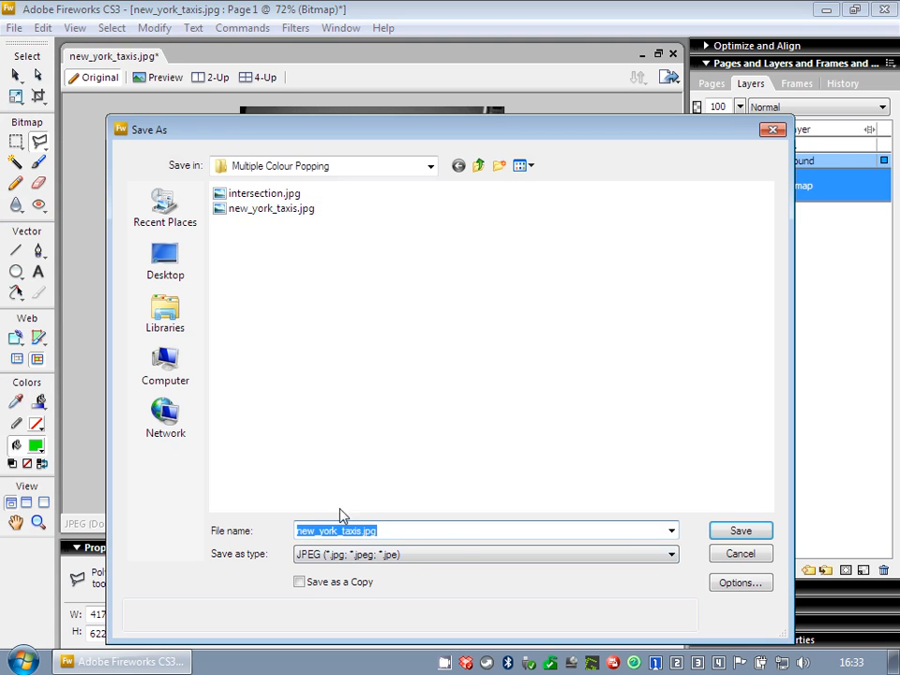
pyautogui.click(373, 531)
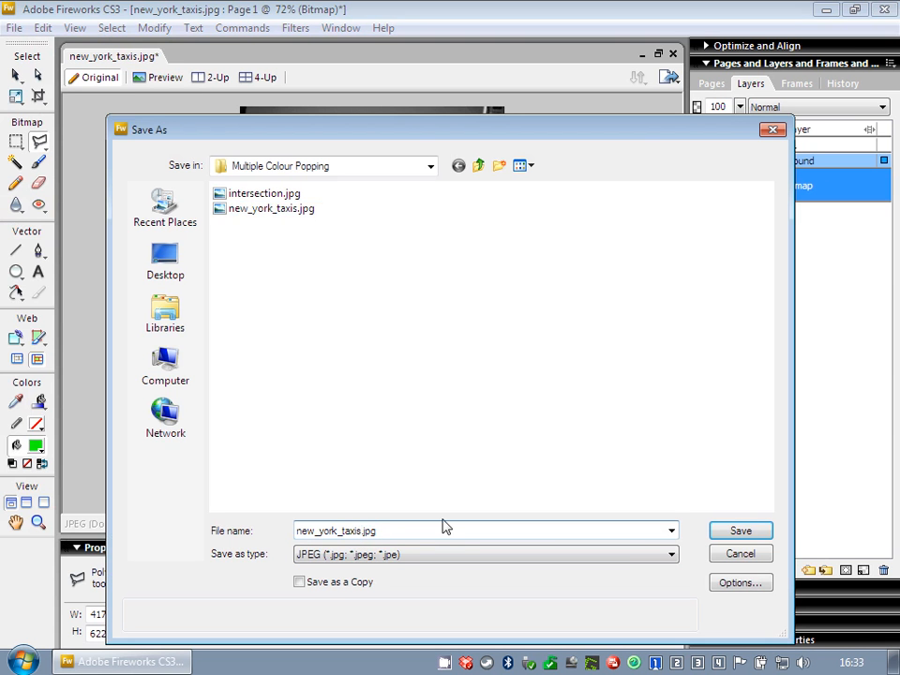
pyautogui.write('_popped')
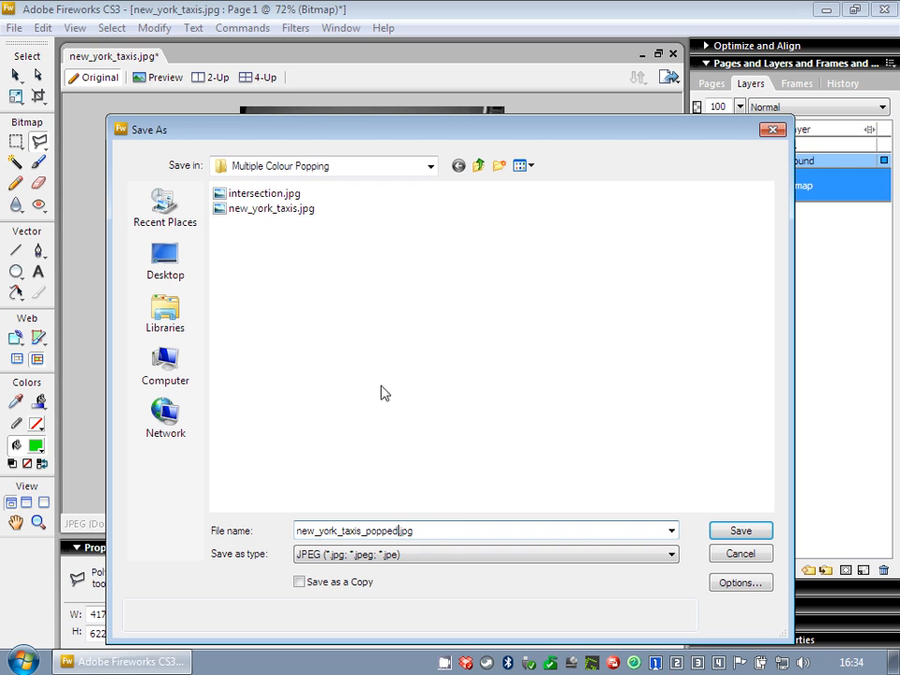
pyautogui.click(741, 531)
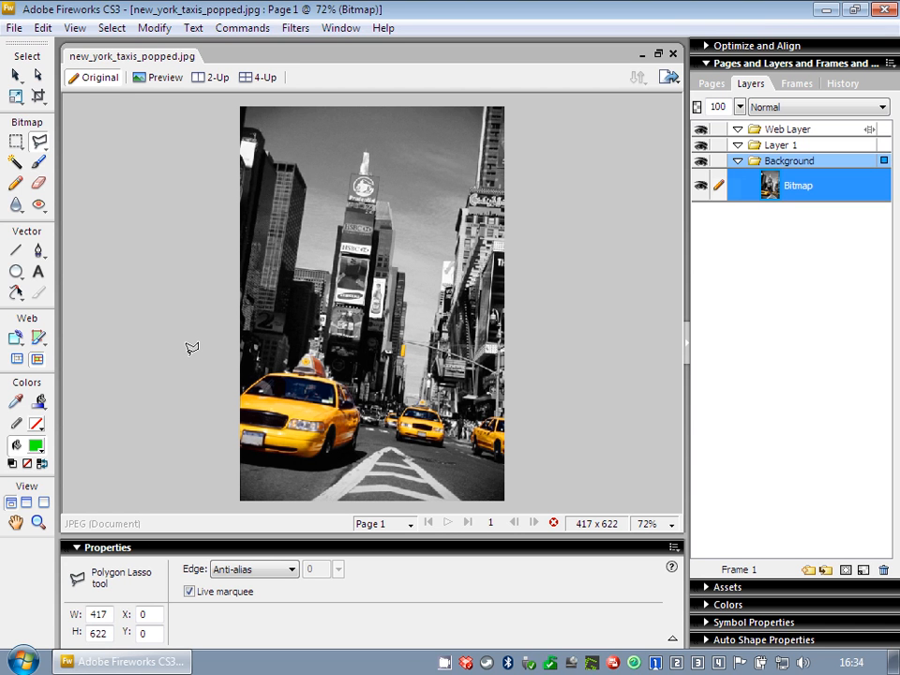
pyautogui.rightClick(444, 660)
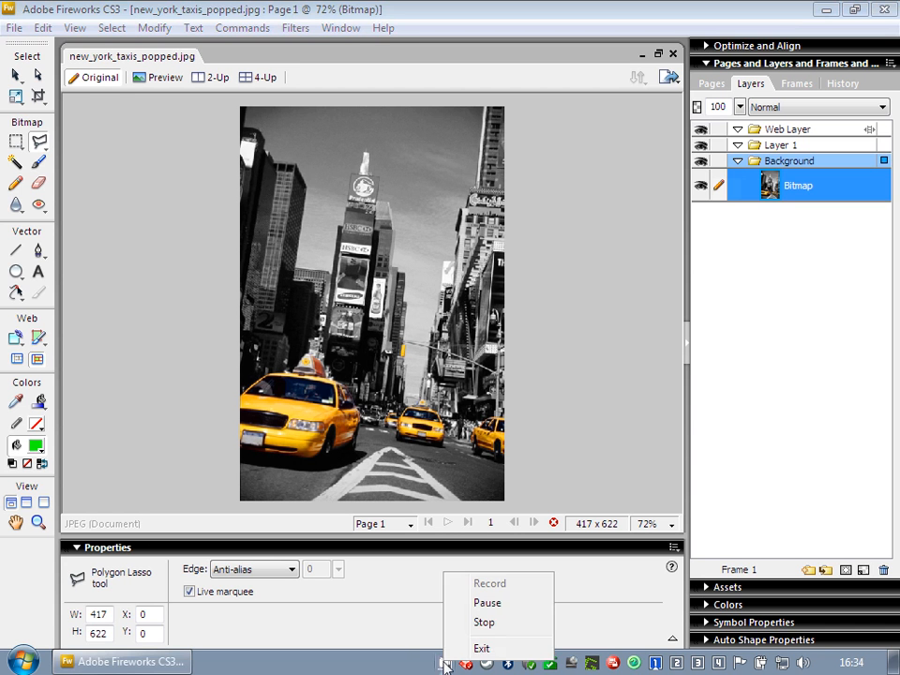
pyautogui.click(482, 623)
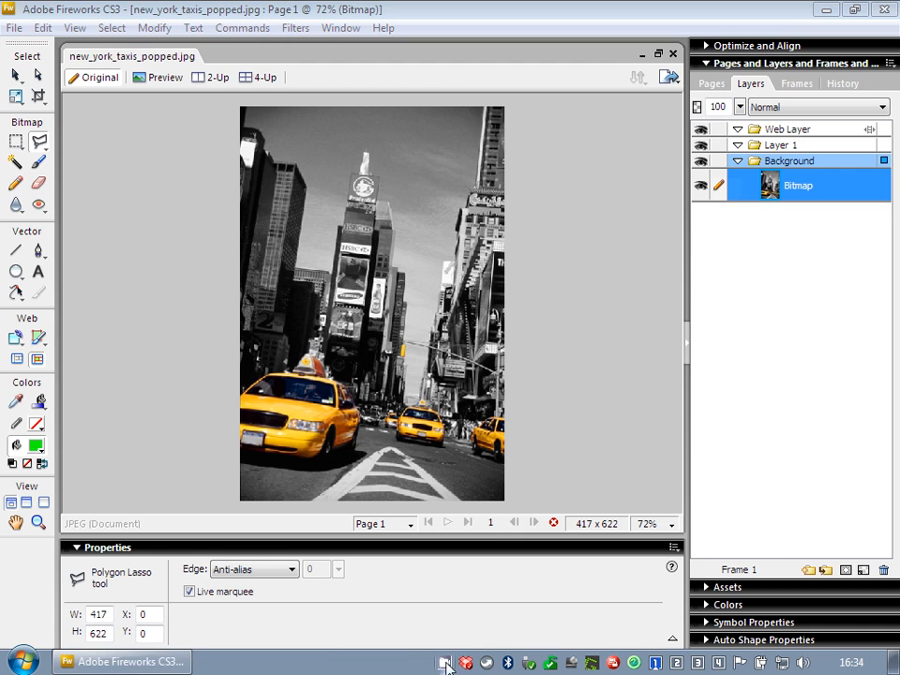